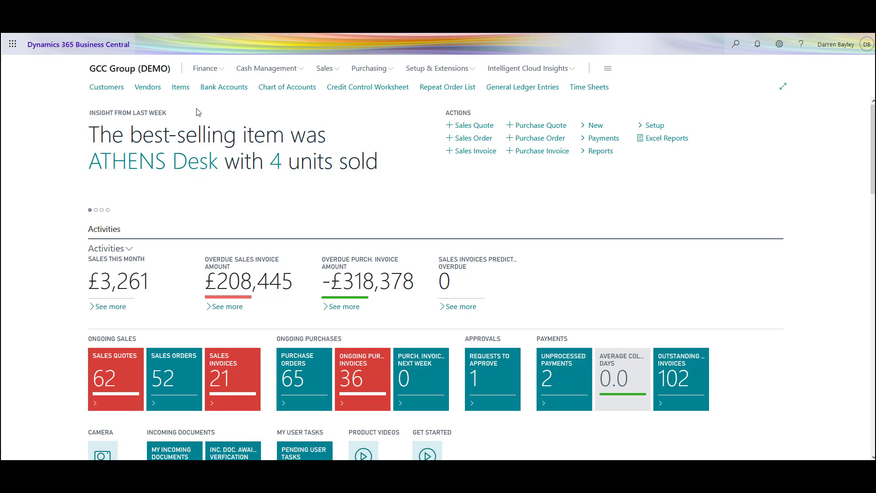
Step: Open the Inventory Purchase Orders report from the order reports of the Items list
{"action": "left_click", "coordinate": [178, 88]}
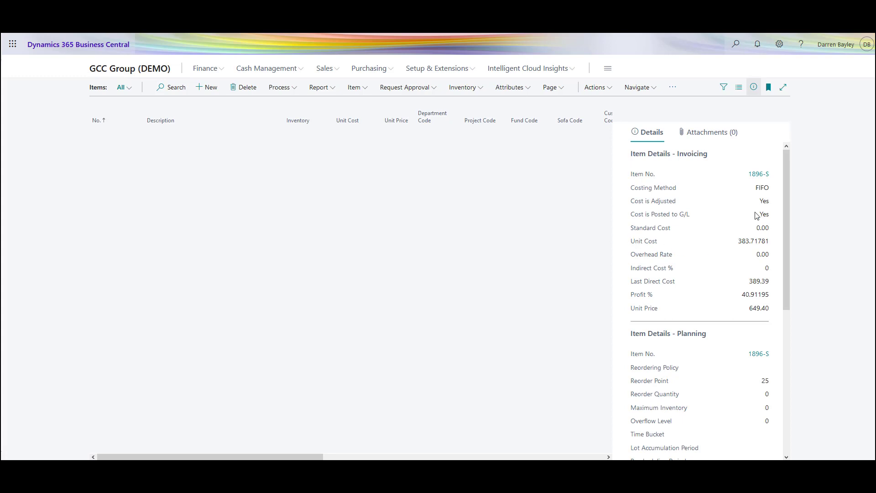
{"action": "left_click", "coordinate": [674, 88]}
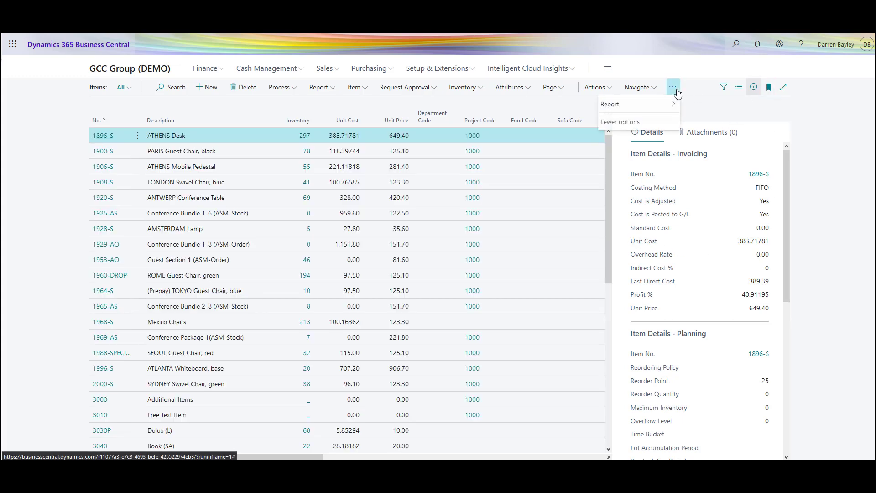
{"action": "left_click", "coordinate": [638, 107]}
{"action": "left_click", "coordinate": [719, 124]}
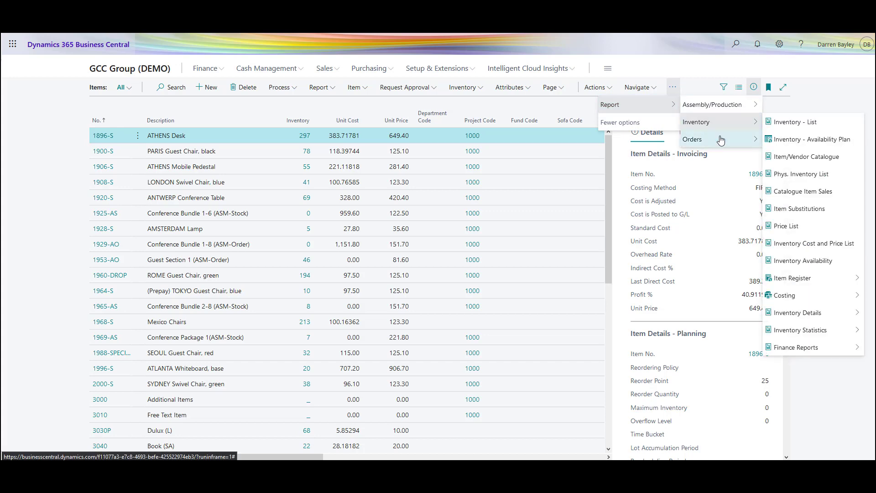
{"action": "left_click", "coordinate": [752, 144]}
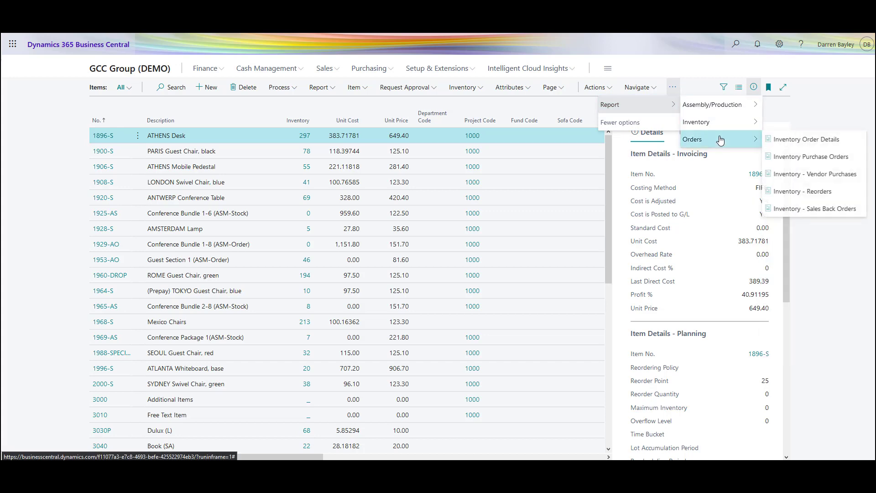
{"action": "left_click", "coordinate": [807, 158]}
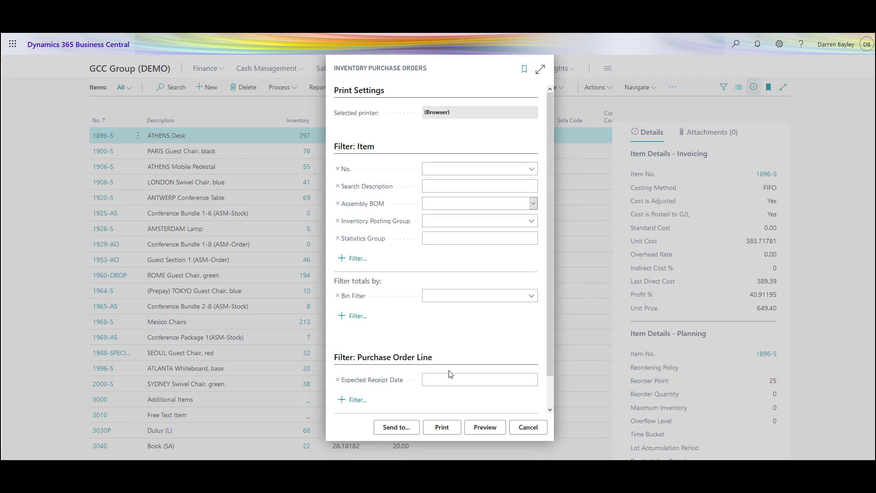
Step: Send the Inventory Purchase Orders report to a schedule, leaving its item and purchase line filters empty
{"action": "scroll", "coordinate": [552, 276], "scroll_direction": "down", "scroll_amount": 1}
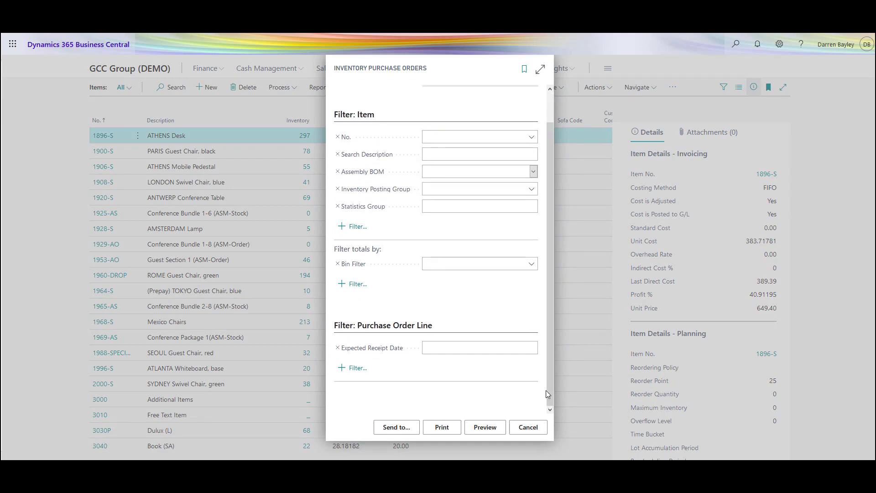
{"action": "left_click", "coordinate": [397, 434]}
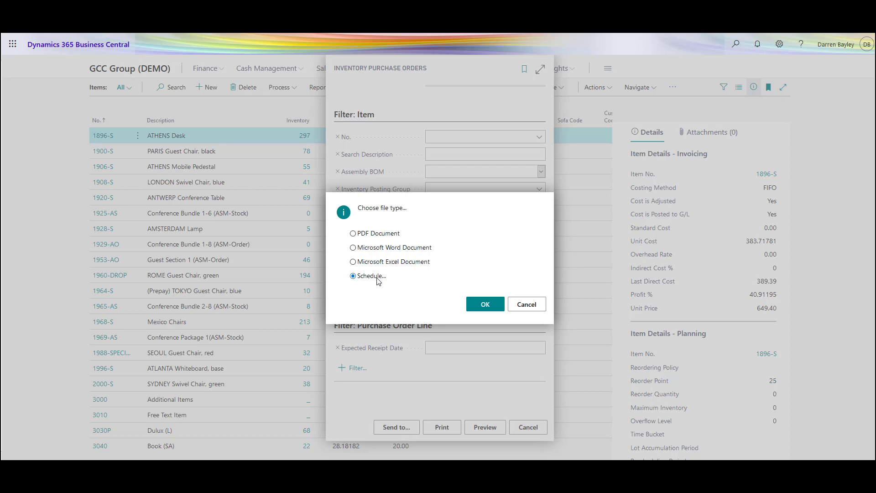
{"action": "left_click", "coordinate": [484, 304]}
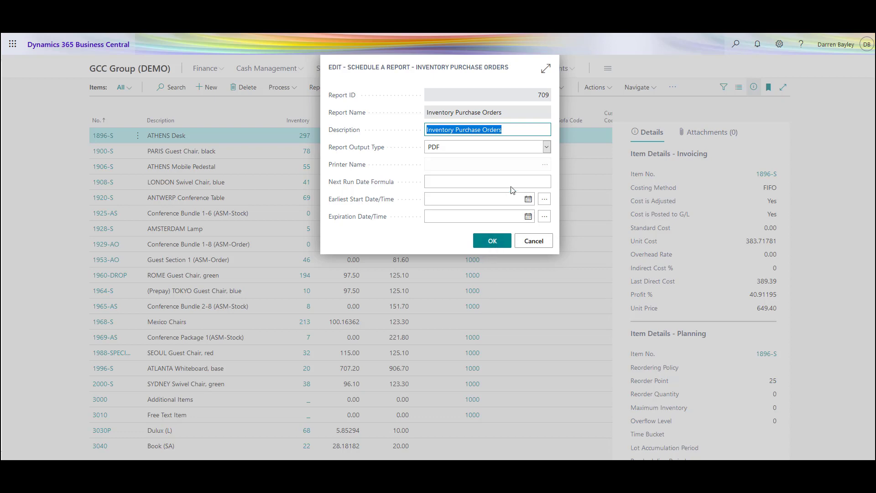
Step: Schedule the report as PDF with next run date formula 1D and earliest start date/time 03/09/2020 00:00
{"action": "left_click", "coordinate": [546, 147]}
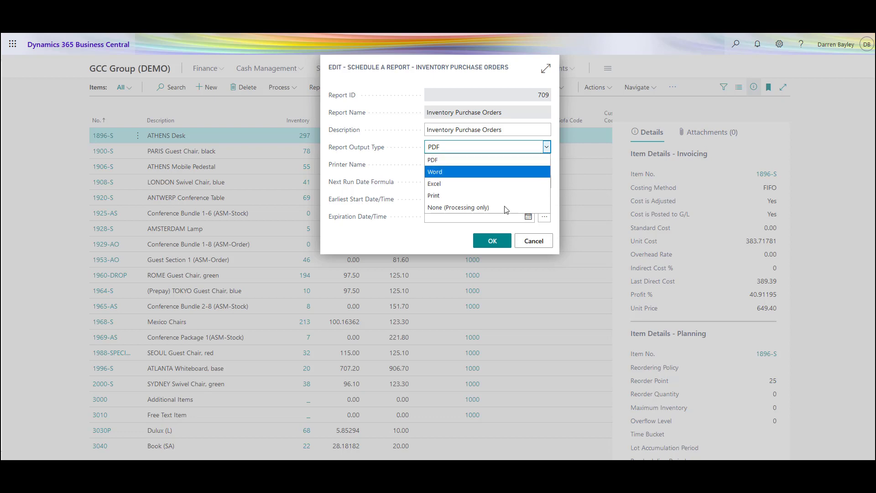
{"action": "left_click", "coordinate": [426, 241]}
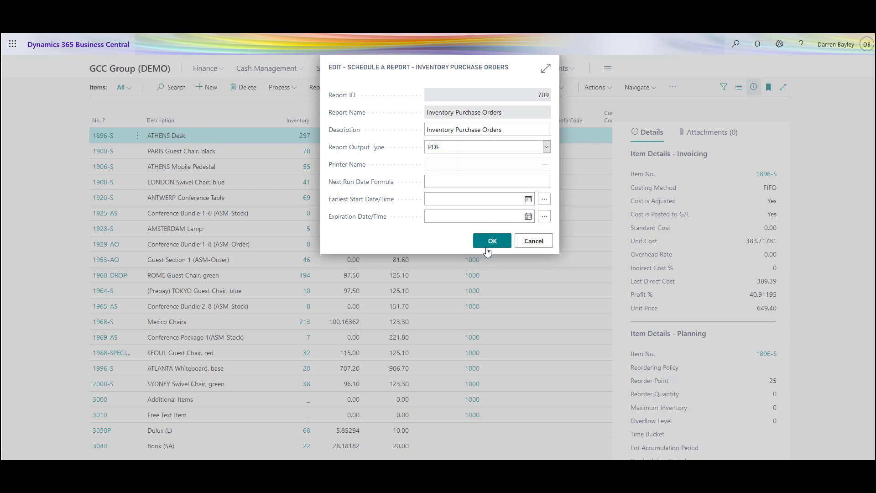
{"action": "left_click", "coordinate": [447, 183]}
{"action": "left_click", "coordinate": [499, 246]}
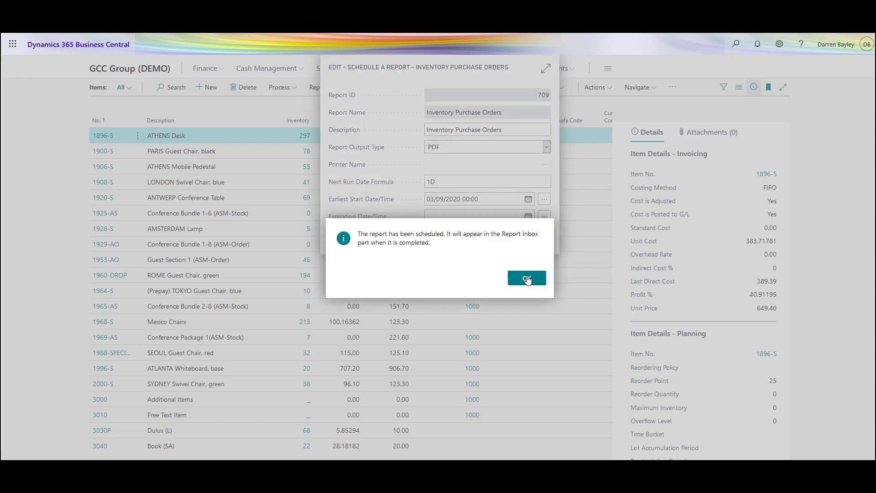
{"action": "left_click", "coordinate": [527, 279]}
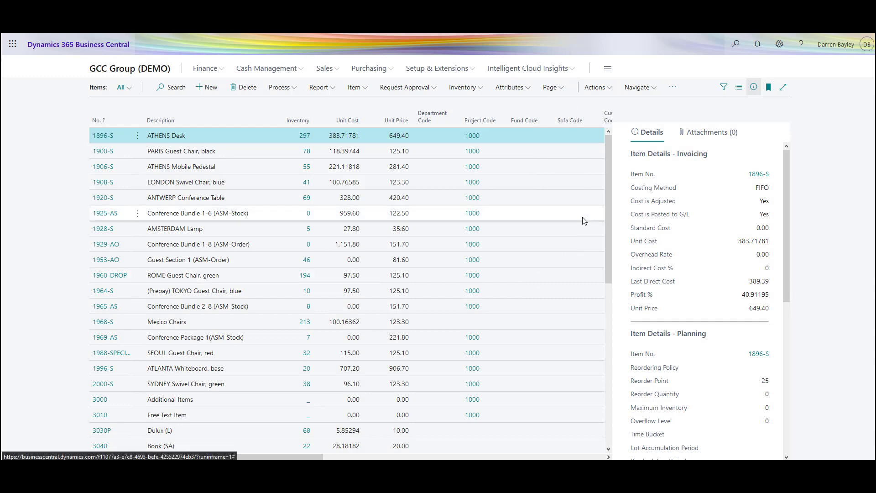
Step: Find the Job Queue Entries page by searching for "job qu" and filter its entries by "inve"
{"action": "left_click", "coordinate": [735, 44]}
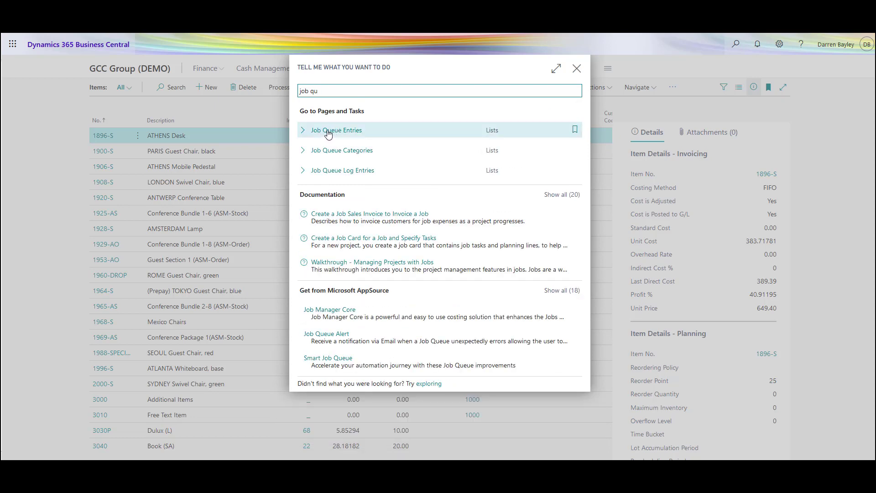
{"action": "left_click", "coordinate": [328, 132]}
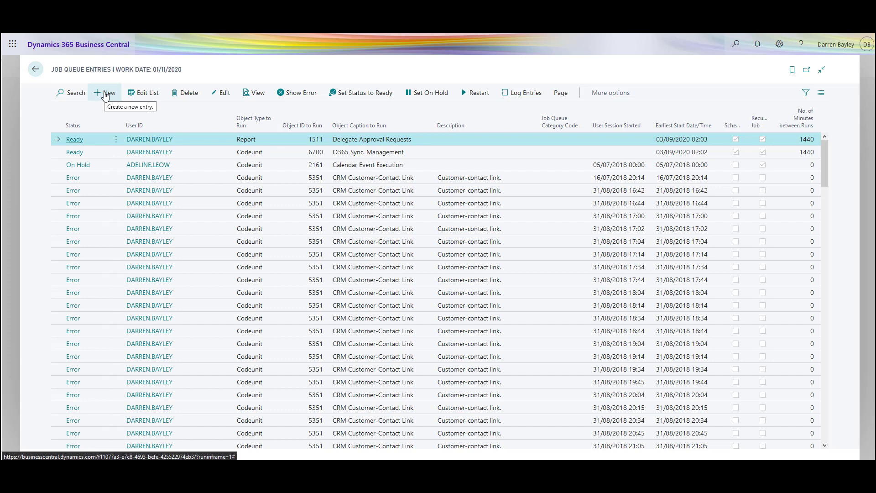
{"action": "left_click", "coordinate": [84, 94]}
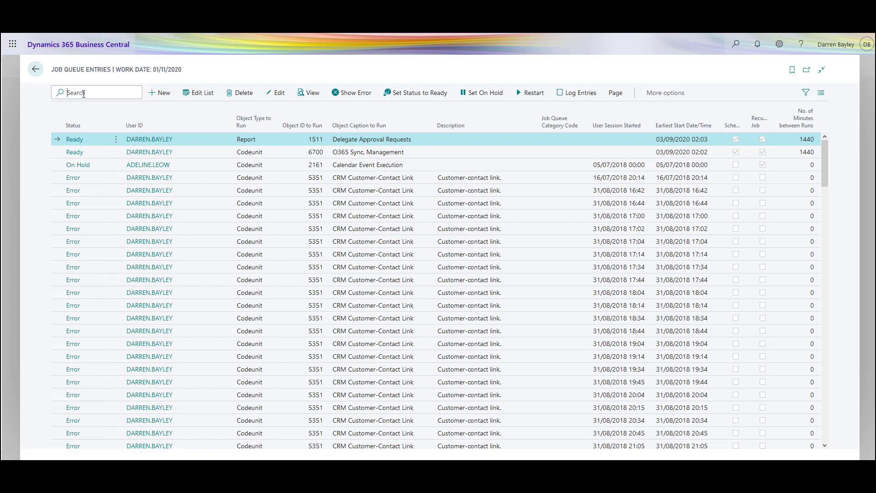
{"action": "type", "text": "inve"}
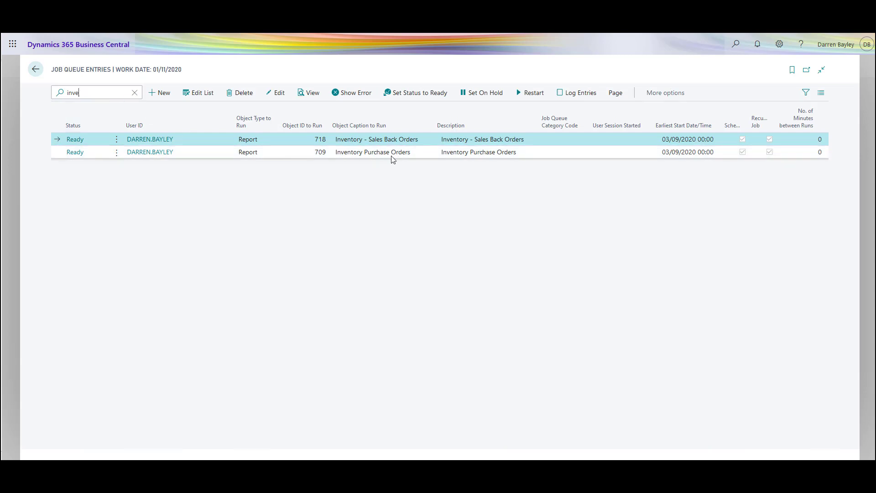
Step: Open the Inventory Purchase Orders job queue entry and set it on hold
{"action": "left_click", "coordinate": [75, 153]}
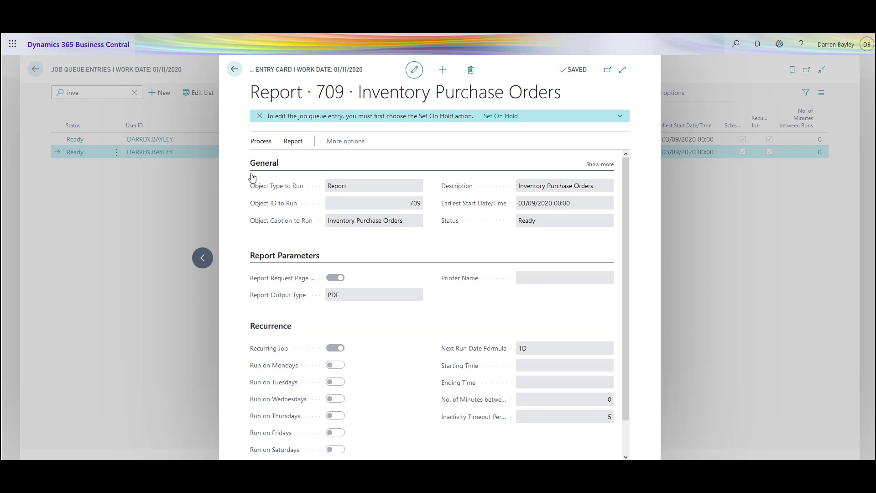
{"action": "left_click", "coordinate": [261, 142]}
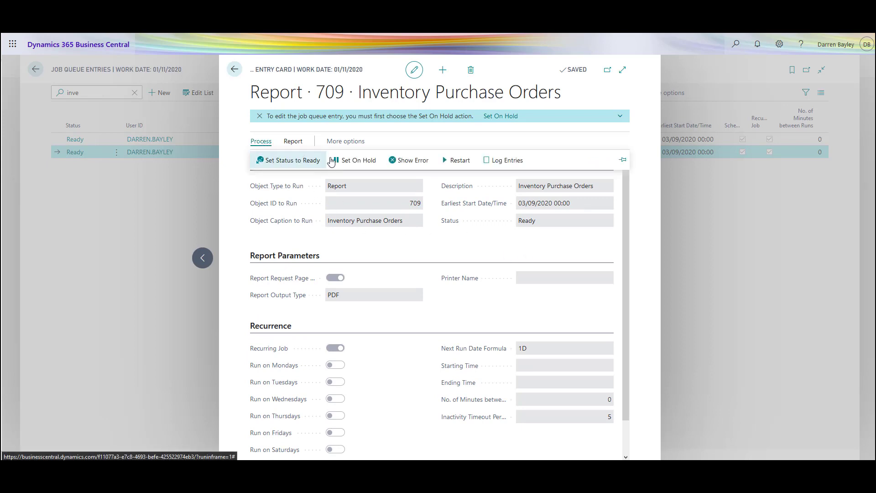
{"action": "left_click", "coordinate": [358, 162]}
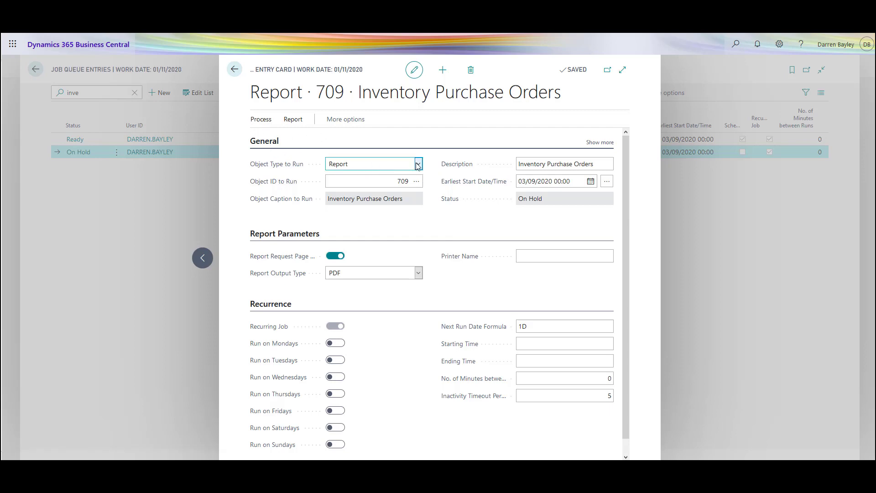
Step: Look through the objects available for the entry's Object ID to Run, keeping the current selection
{"action": "left_click", "coordinate": [416, 184]}
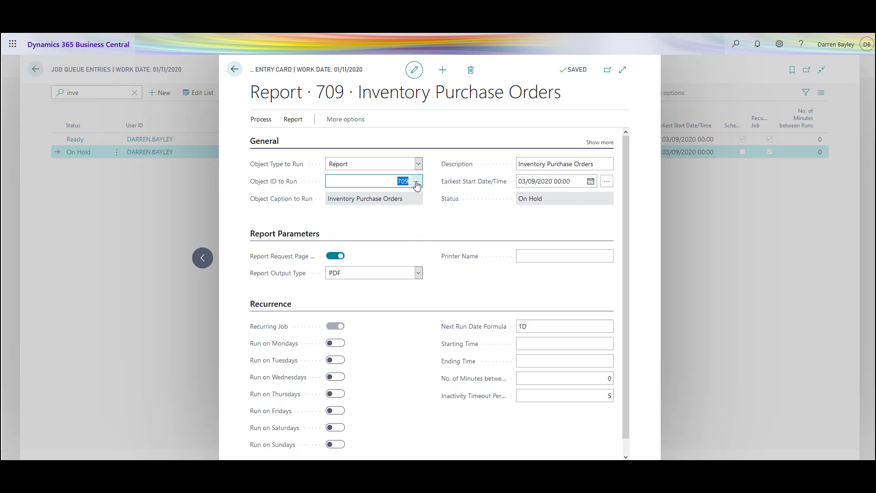
{"action": "left_click", "coordinate": [416, 182]}
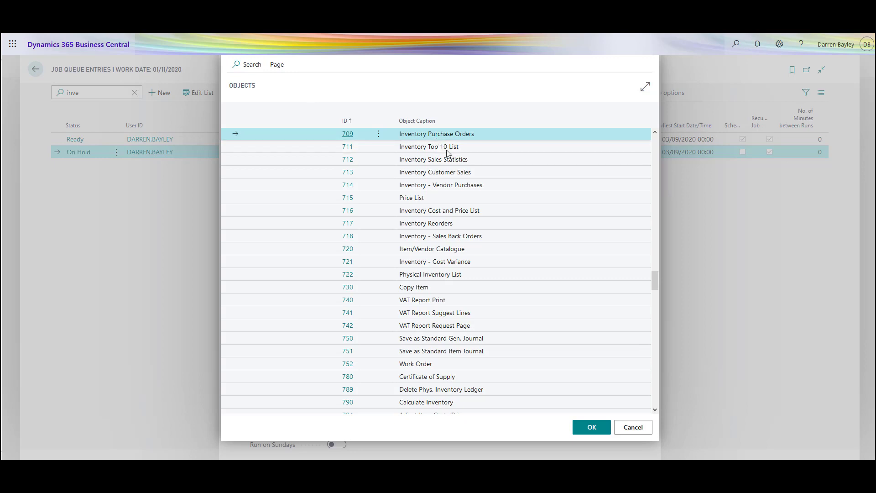
{"action": "left_click", "coordinate": [632, 427]}
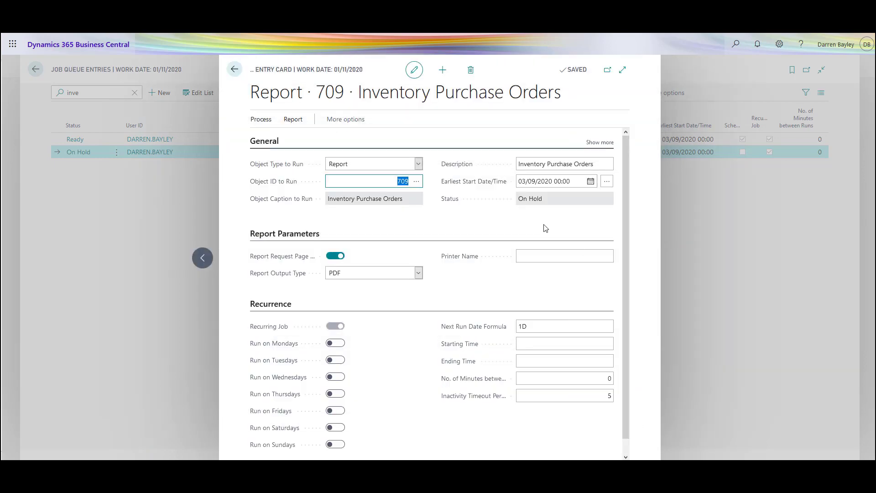
Step: Make the Inventory Purchase Orders job recur on Wednesdays and set its status to Ready
{"action": "scroll", "coordinate": [473, 296], "scroll_direction": "down", "scroll_amount": 1}
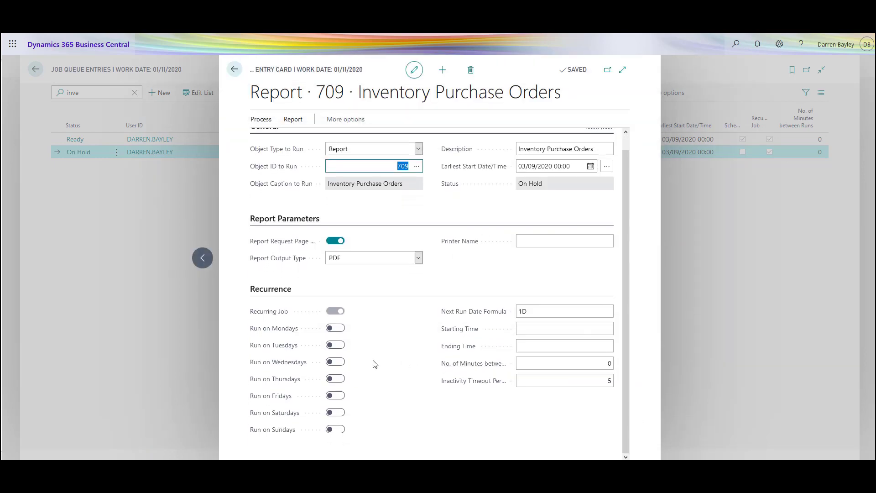
{"action": "left_click", "coordinate": [336, 363]}
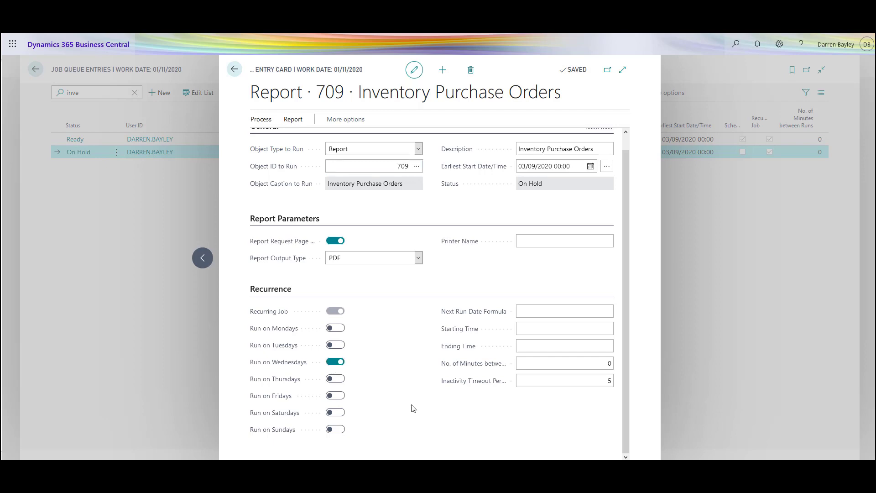
{"action": "scroll", "coordinate": [415, 362], "scroll_direction": "up", "scroll_amount": 1}
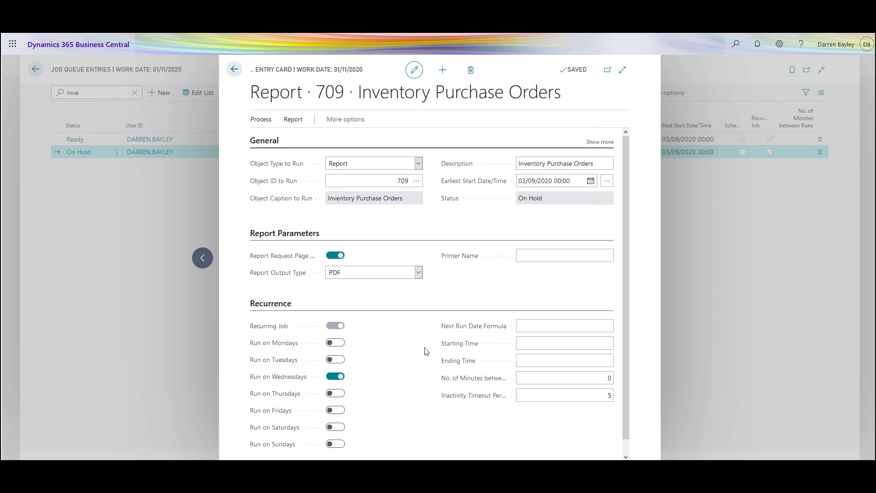
{"action": "left_click", "coordinate": [261, 119]}
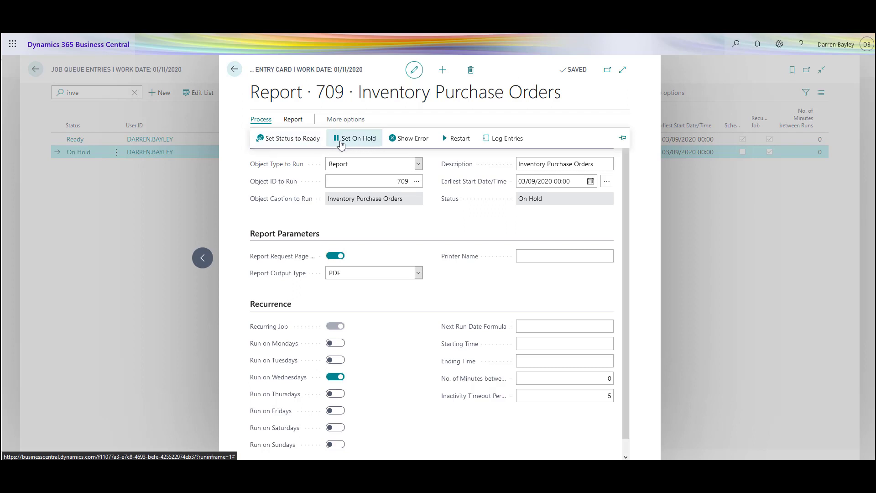
{"action": "left_click", "coordinate": [292, 139]}
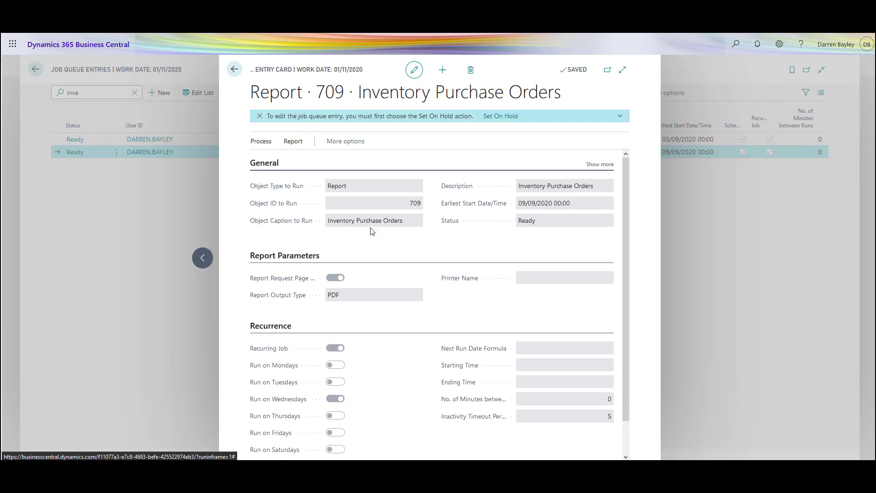
Step: Close the job queue entry and list, and go to the Report Inbox on the home page
{"action": "left_click", "coordinate": [175, 191]}
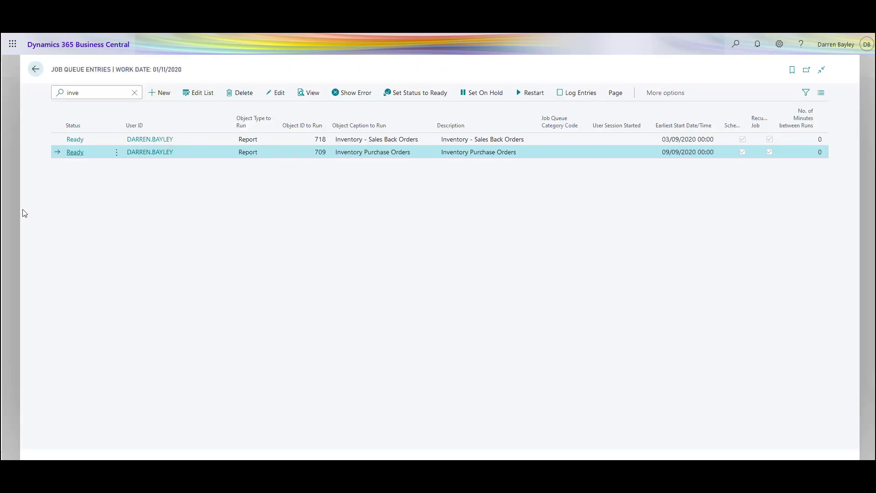
{"action": "left_click", "coordinate": [10, 185]}
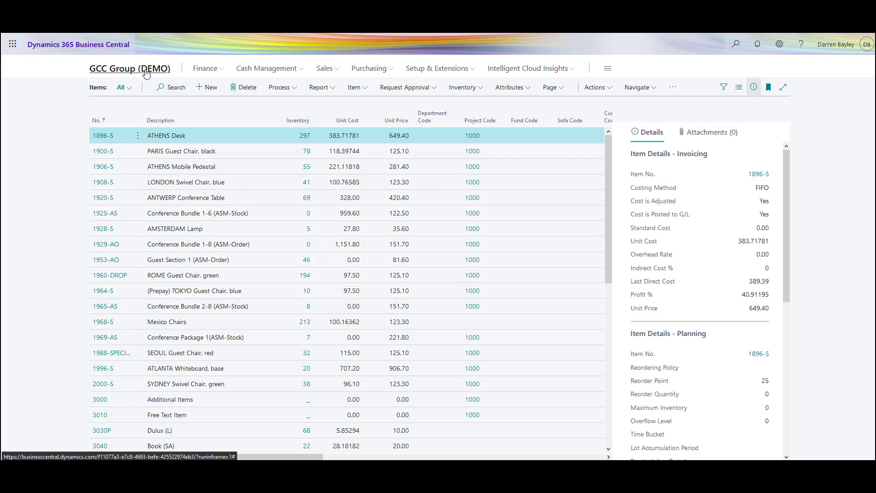
{"action": "left_click", "coordinate": [146, 71]}
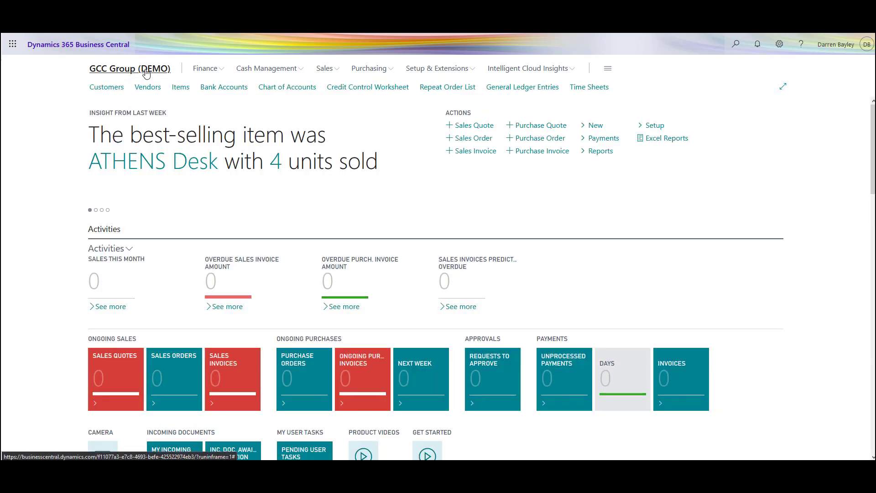
{"action": "scroll", "coordinate": [663, 231], "scroll_direction": "down", "scroll_amount": 10}
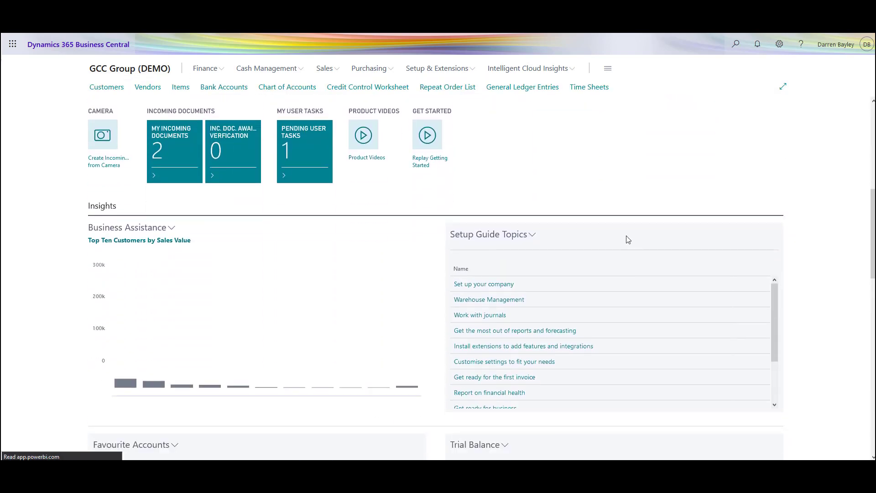
{"action": "scroll", "coordinate": [514, 288], "scroll_direction": "down", "scroll_amount": 10}
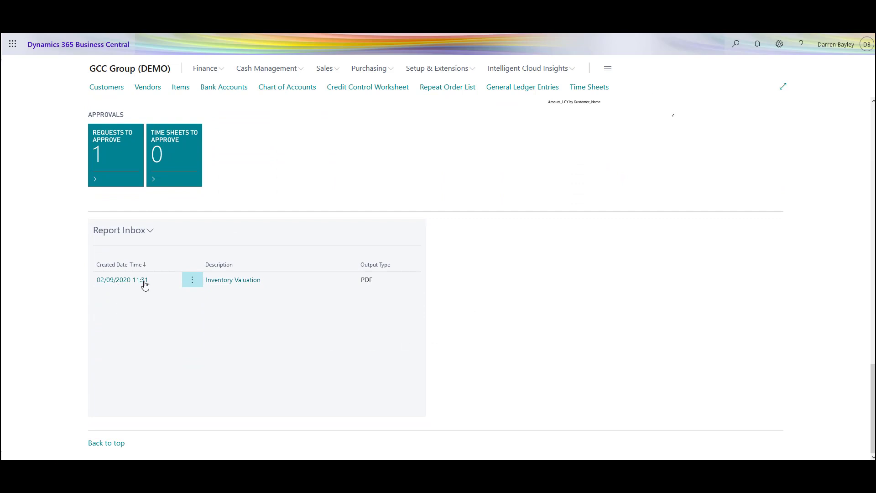
Step: Check how the Inventory Valuation report opens from the Report Inbox and which row actions it offers, without opening the PDF
{"action": "left_click", "coordinate": [234, 281]}
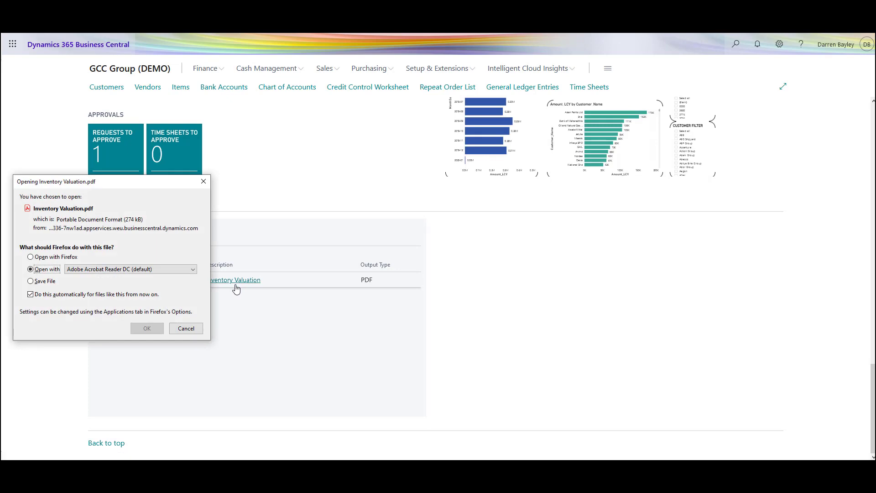
{"action": "left_click", "coordinate": [185, 329]}
{"action": "left_click", "coordinate": [190, 282]}
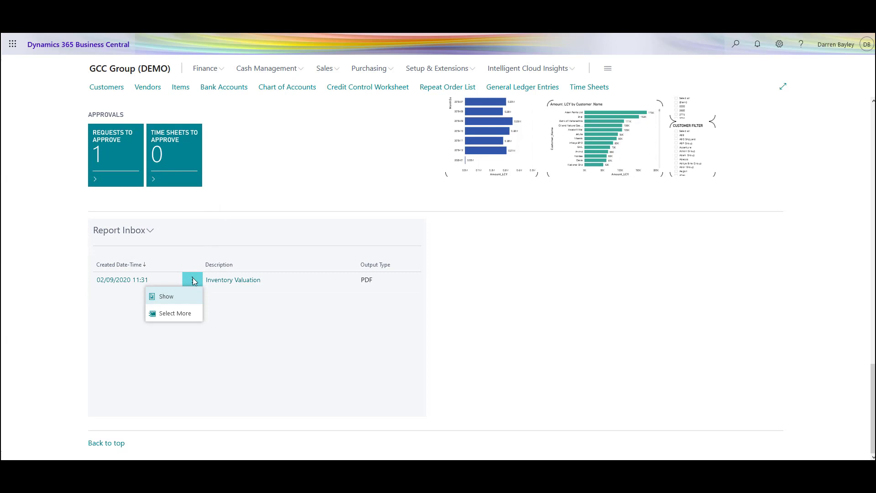
{"action": "left_click", "coordinate": [150, 229]}
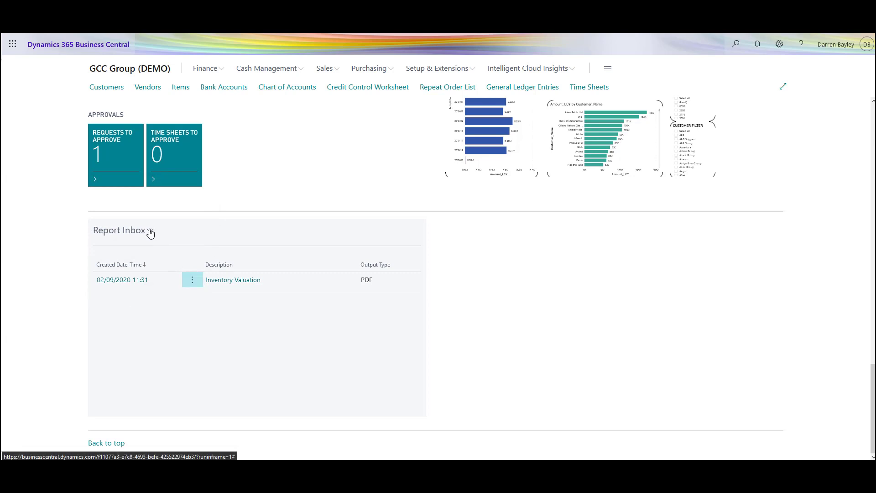
Step: View the queue of scheduled reports from the Report Inbox, then close it
{"action": "left_click", "coordinate": [150, 231]}
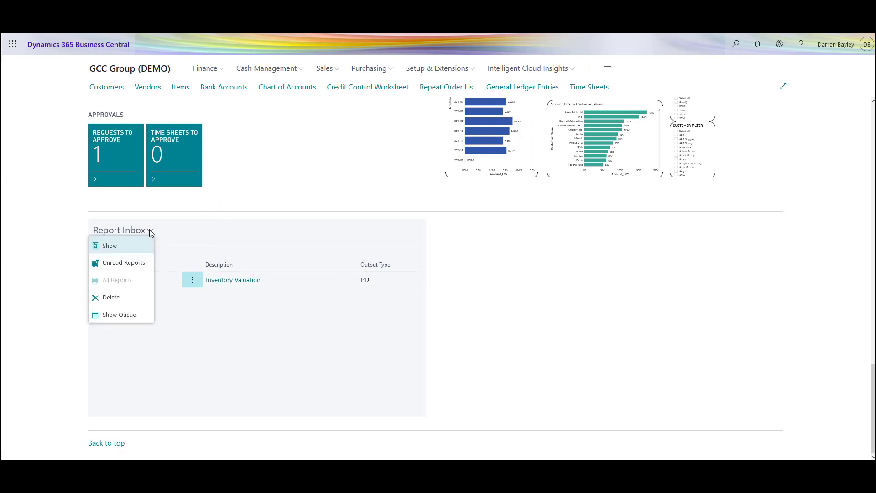
{"action": "left_click", "coordinate": [136, 318]}
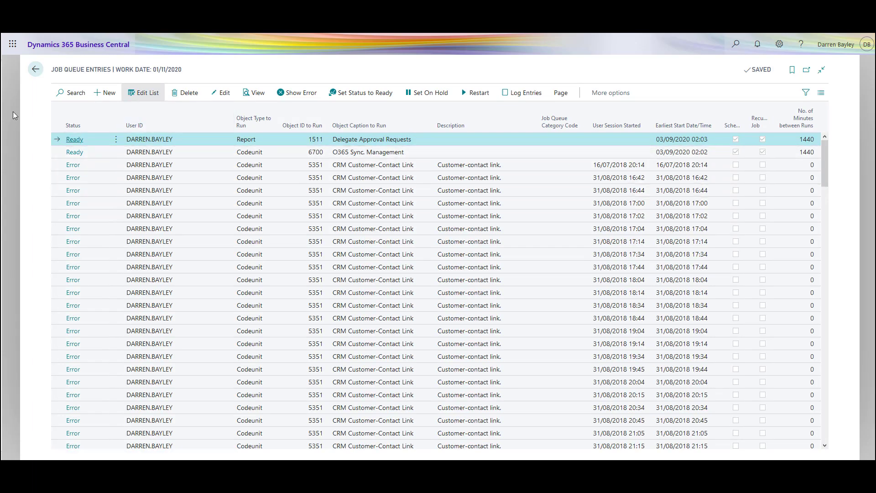
{"action": "key", "text": "Escape"}
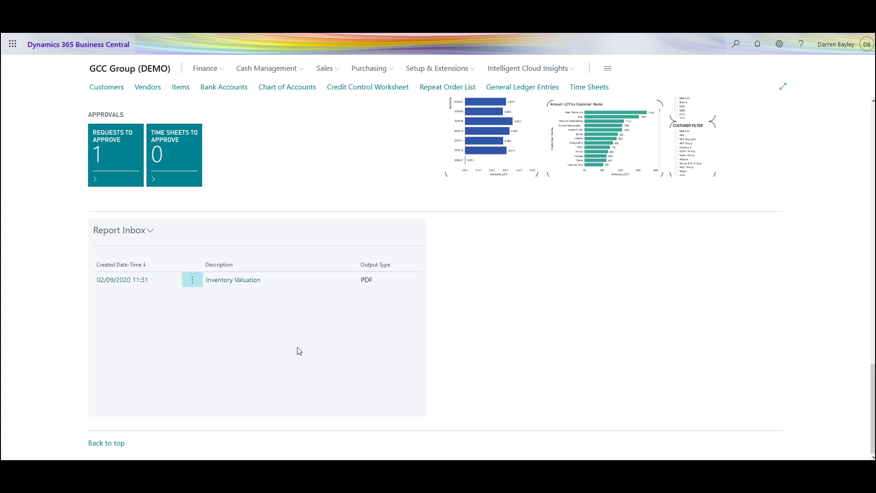